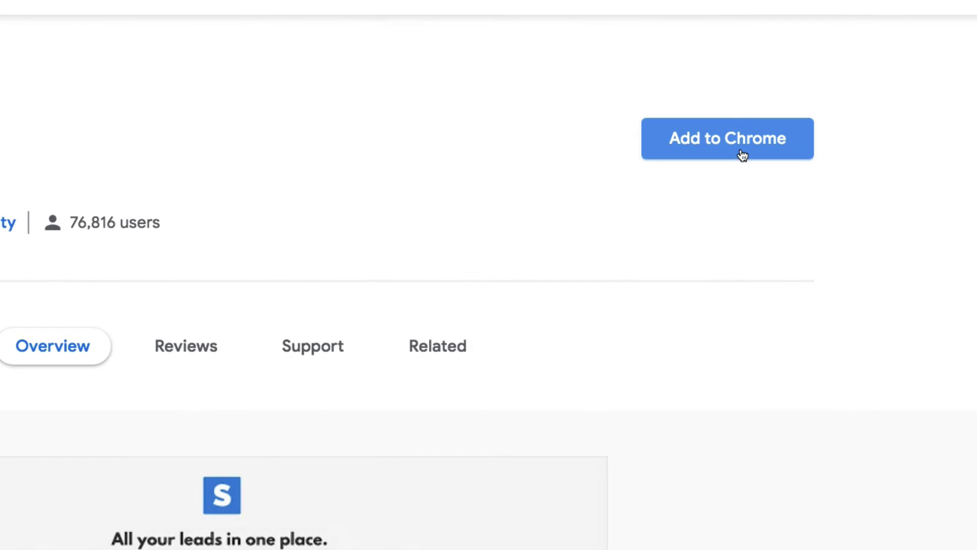
Add the Skrapp extension to Chrome from the Web Store and confirm the installation
left_click(742, 156)
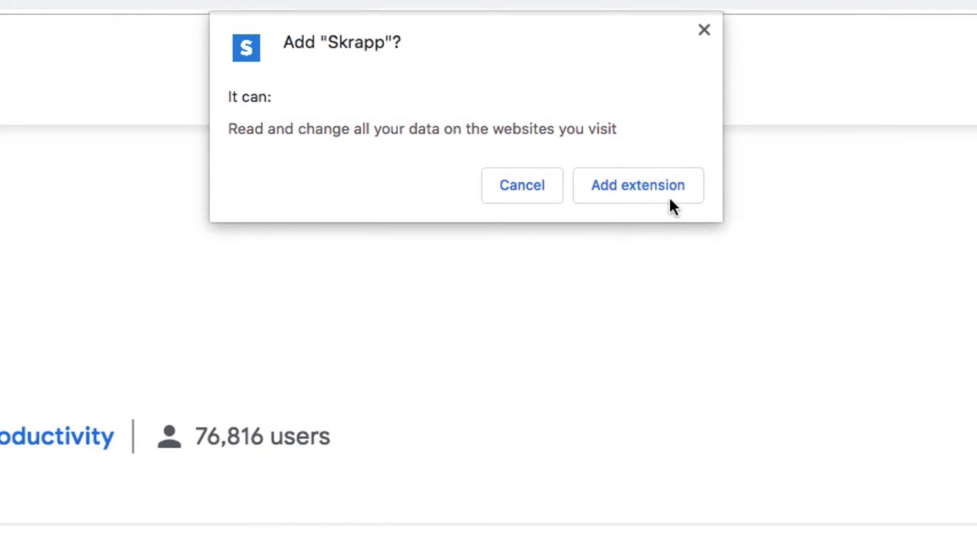
left_click(646, 187)
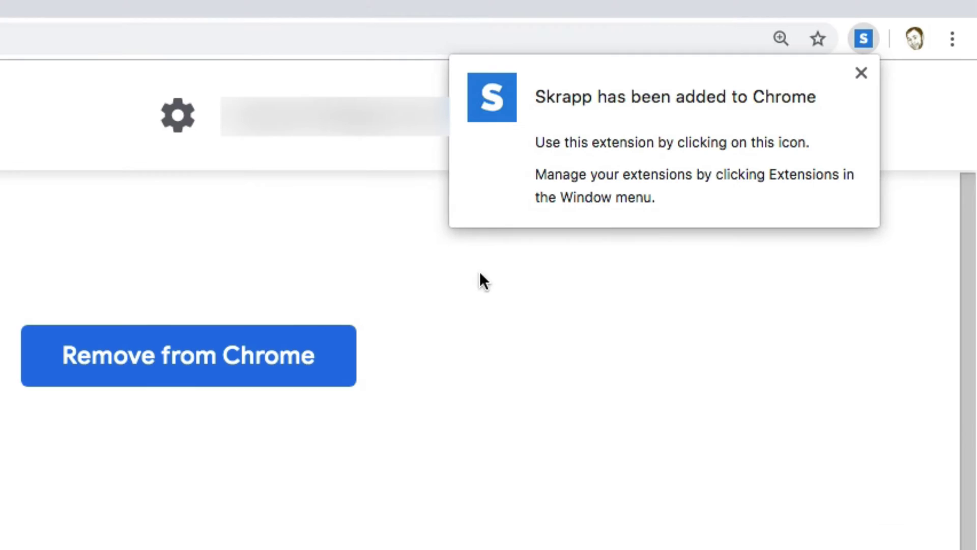
Dismiss the installation notice, then open the Skrapp panel and log in to Skrapp
left_click(861, 74)
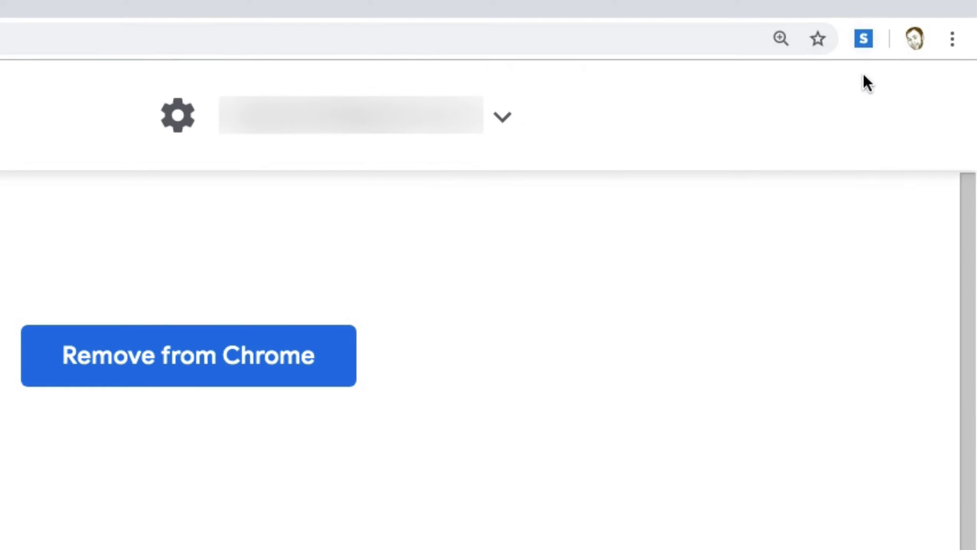
left_click(864, 40)
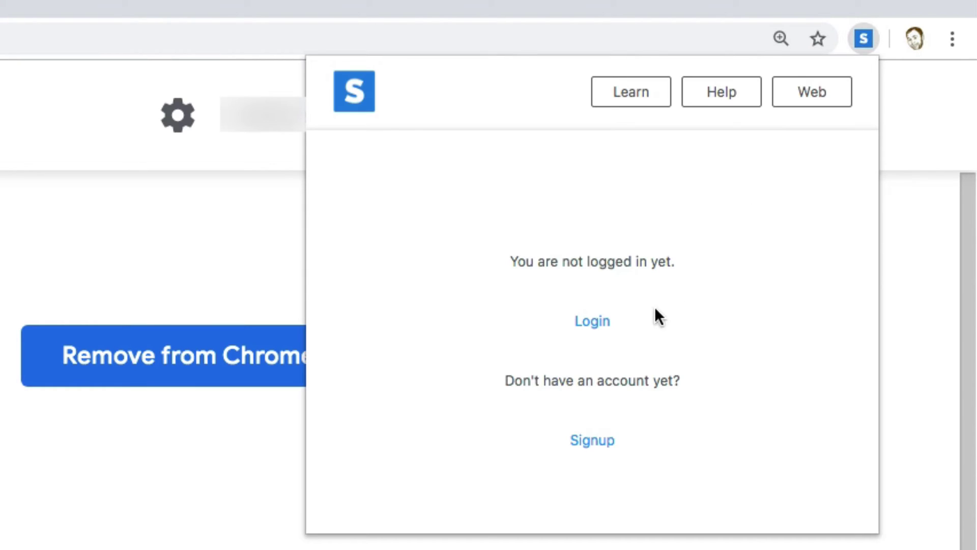
left_click(598, 322)
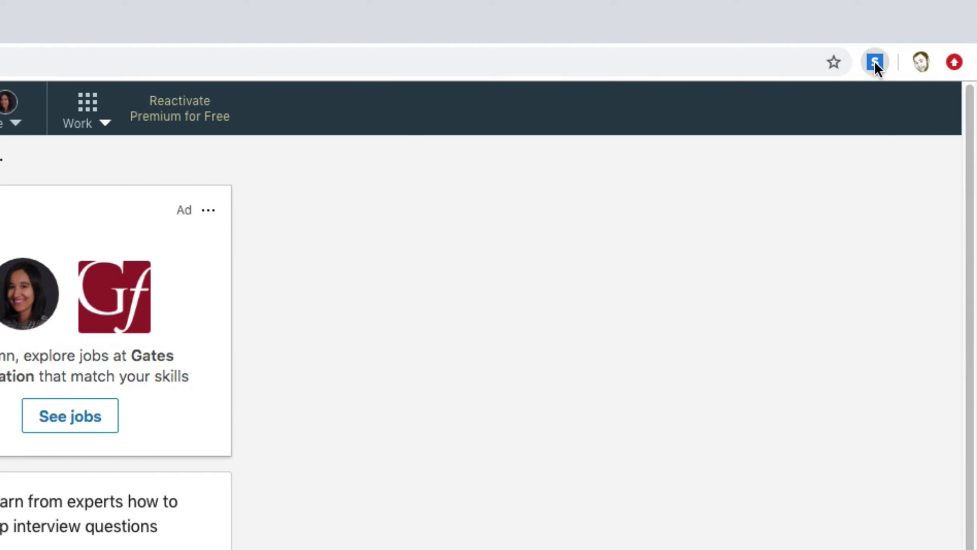
Look up the LinkedIn profile's email in Skrapp, showing it at 98% accuracy
left_click(875, 61)
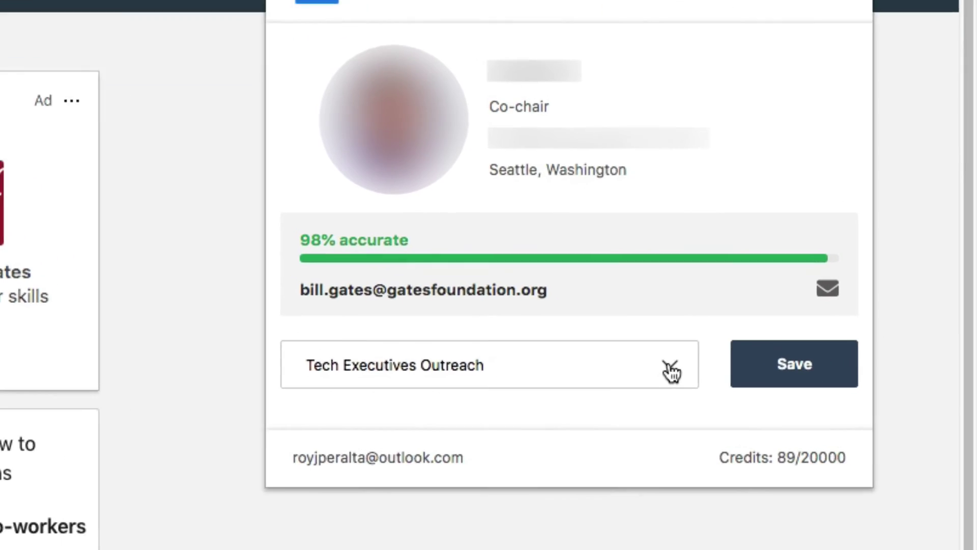
Save the found contact as a lead in the Tech Executives Outreach list
left_click(672, 366)
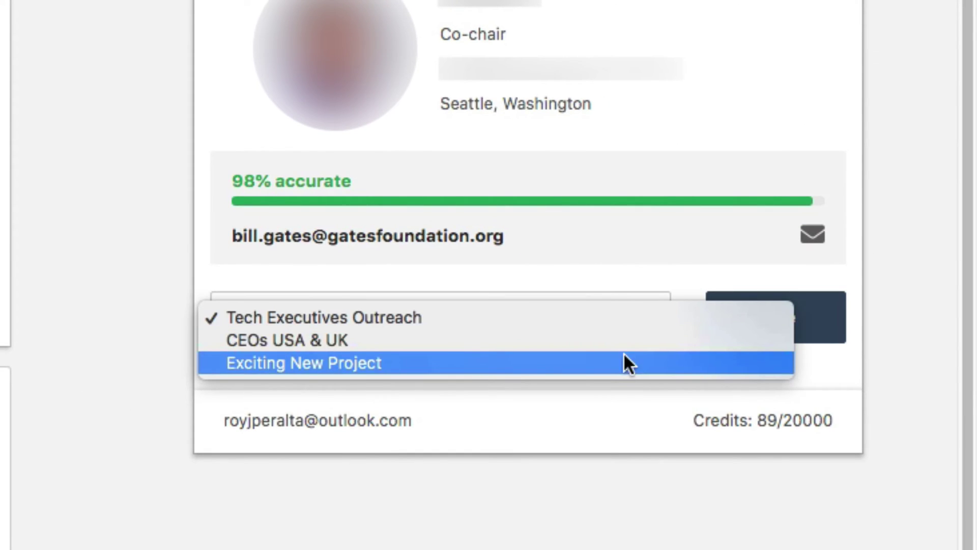
left_click(589, 317)
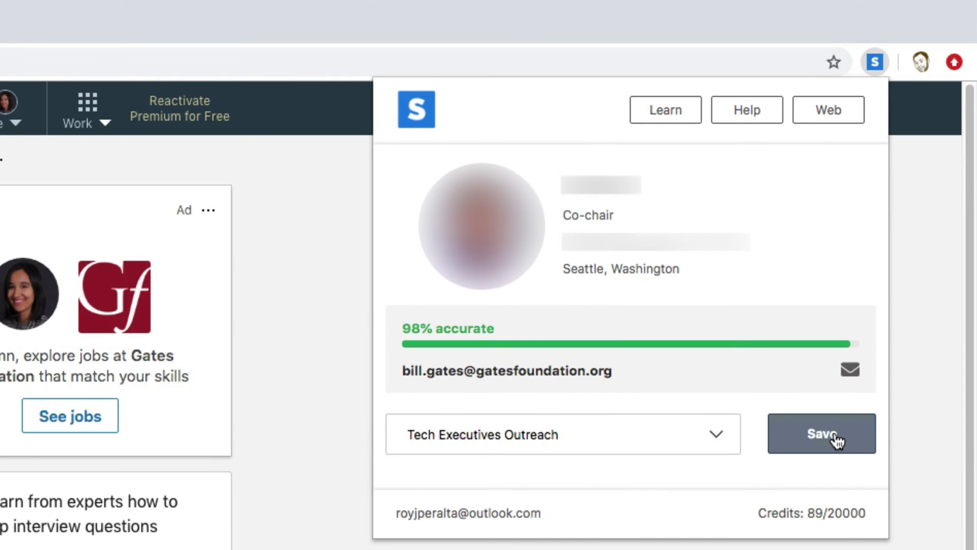
left_click(838, 435)
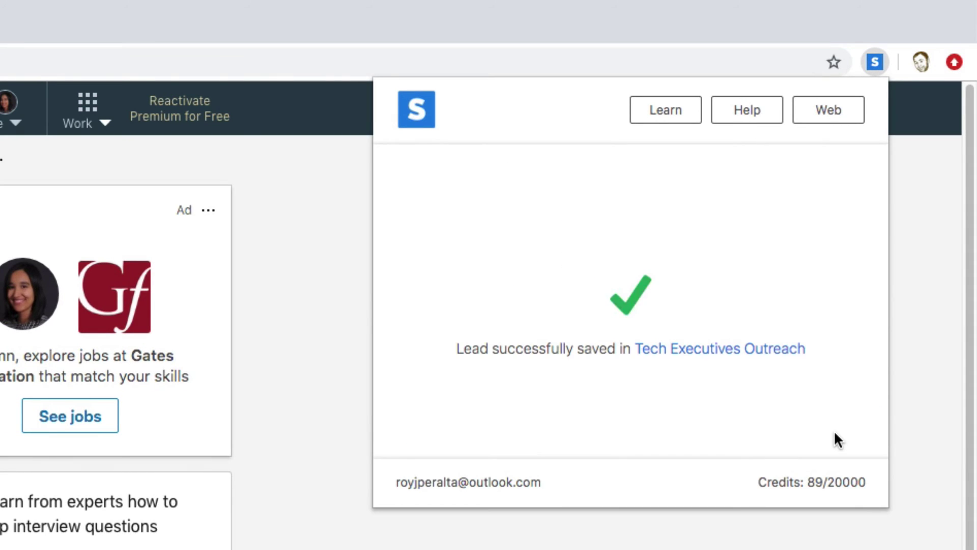
left_click(751, 353)
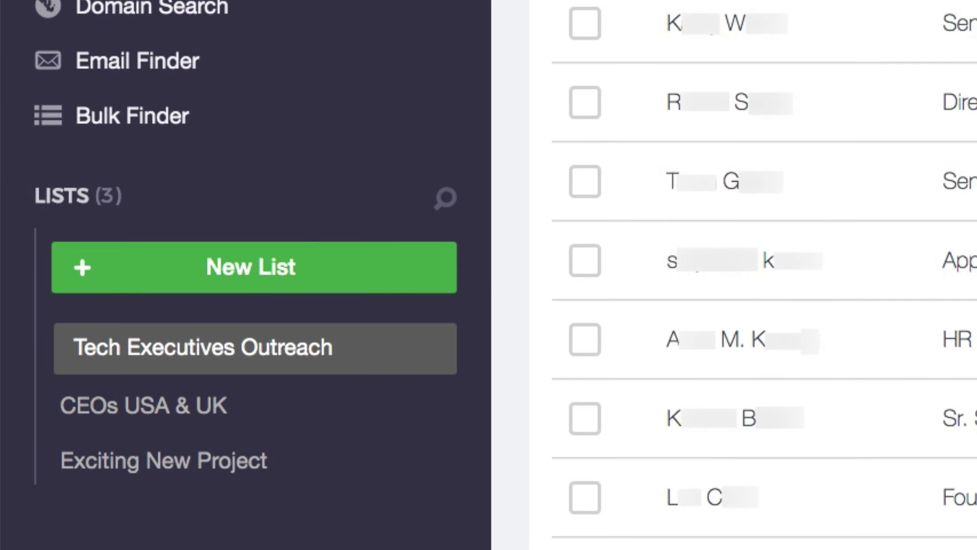